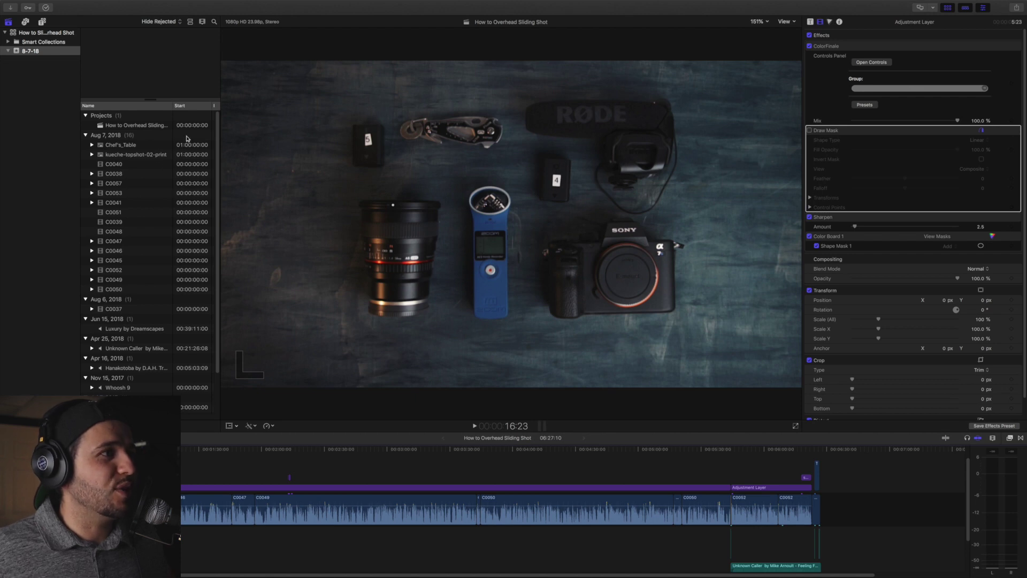
Hide the Inspector and widen the browser list to reveal more columns
{"action": "scroll", "coordinate": [121, 183], "scroll_direction": "down", "scroll_amount": 2}
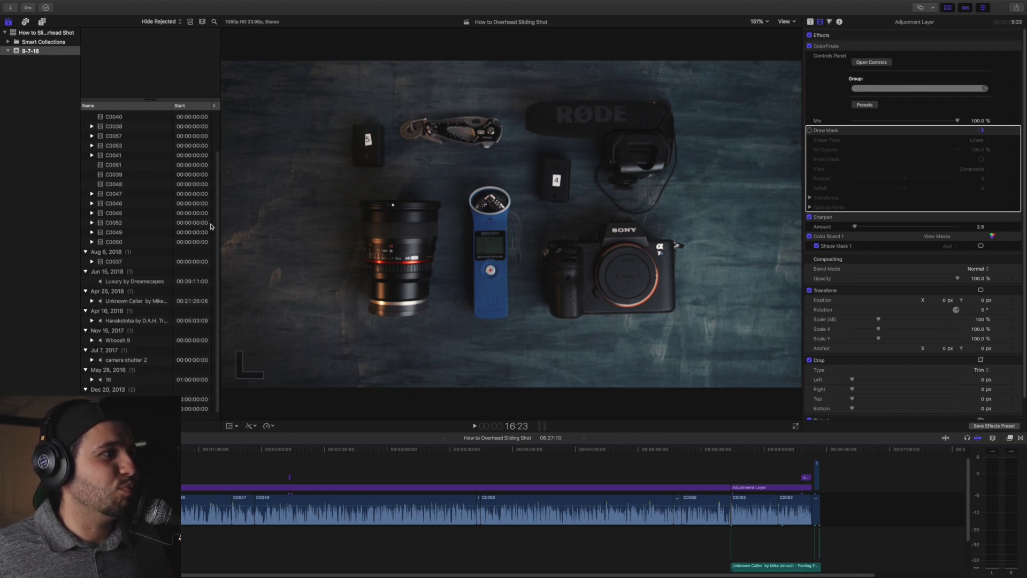
{"action": "scroll", "coordinate": [220, 247], "scroll_direction": "up", "scroll_amount": 2}
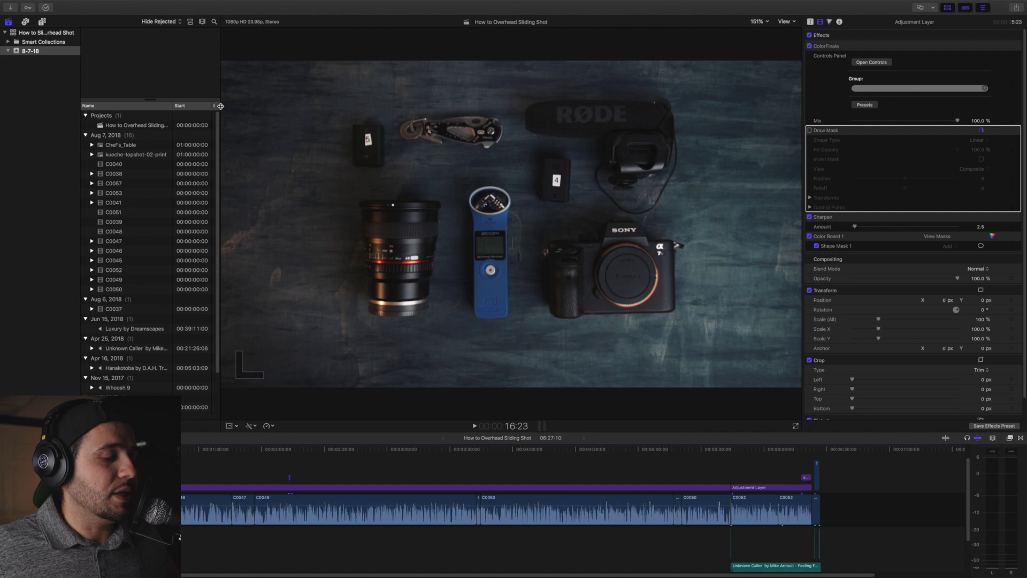
{"action": "key", "text": "super+4"}
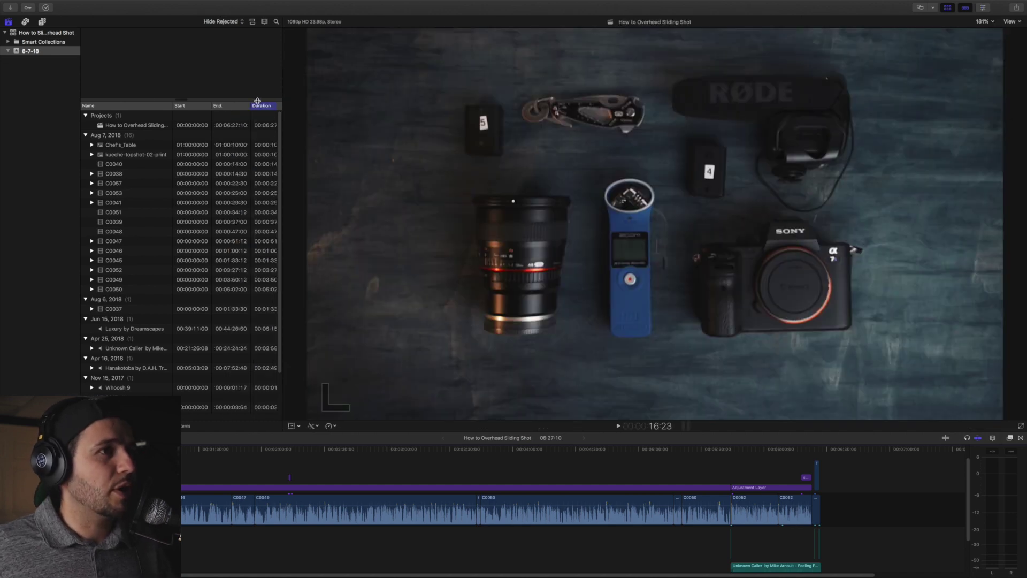
{"action": "left_click_drag", "start_coordinate": [283, 105], "coordinate": [568, 105]}
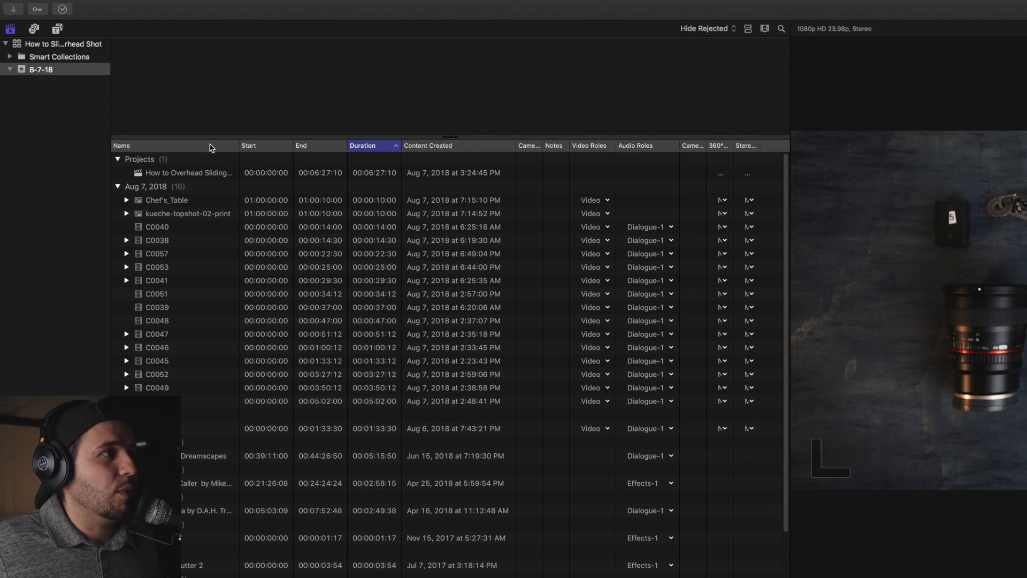
Sort the clip list by name and hide every column except Name
{"action": "right_click", "coordinate": [213, 150]}
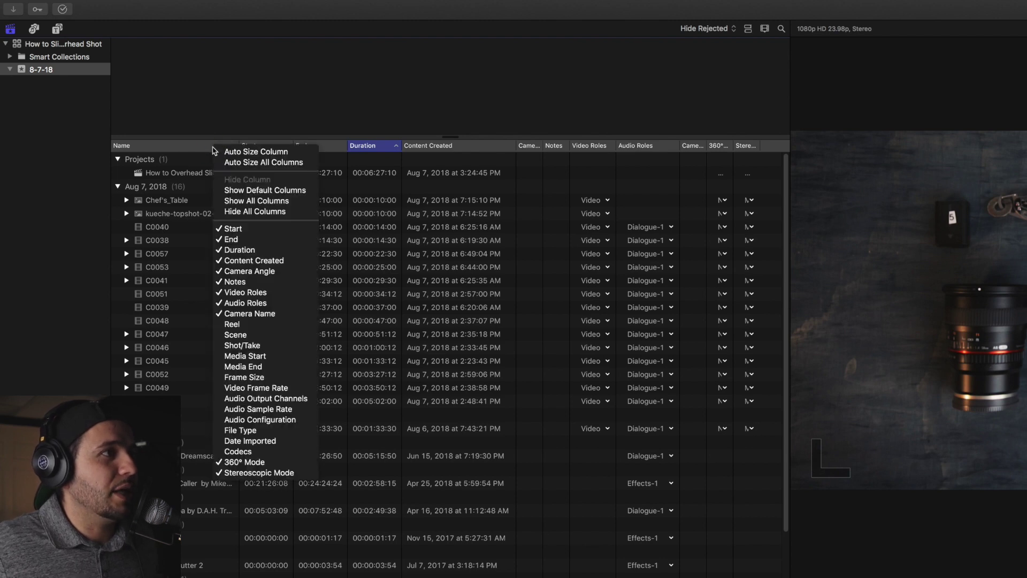
{"action": "left_click", "coordinate": [195, 152]}
{"action": "left_click", "coordinate": [196, 152]}
{"action": "right_click", "coordinate": [195, 152]}
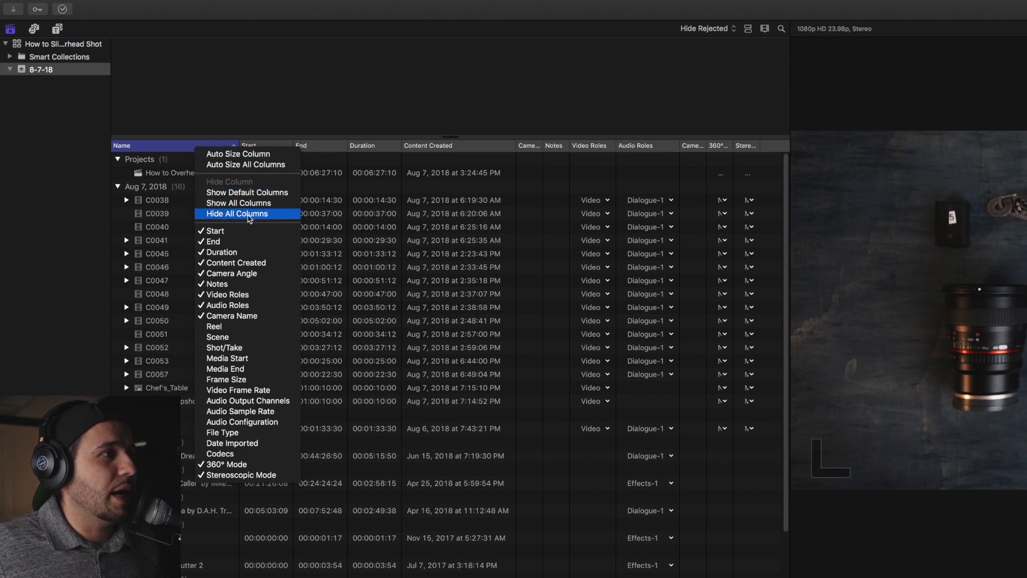
{"action": "left_click", "coordinate": [249, 215]}
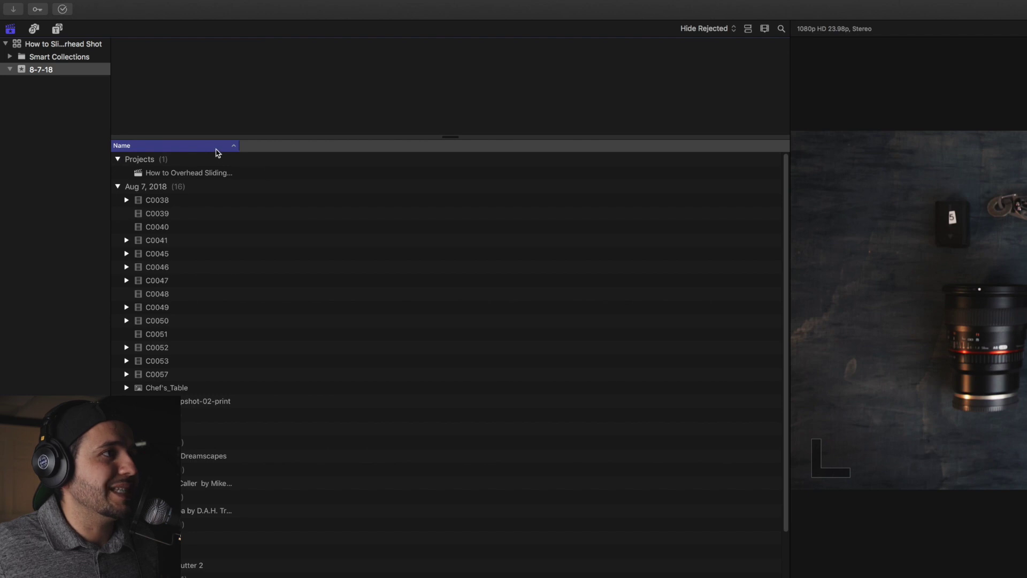
Add the Video Frame Rate column and sort clips by it, grouping 59.94 above 23.98
{"action": "right_click", "coordinate": [217, 152]}
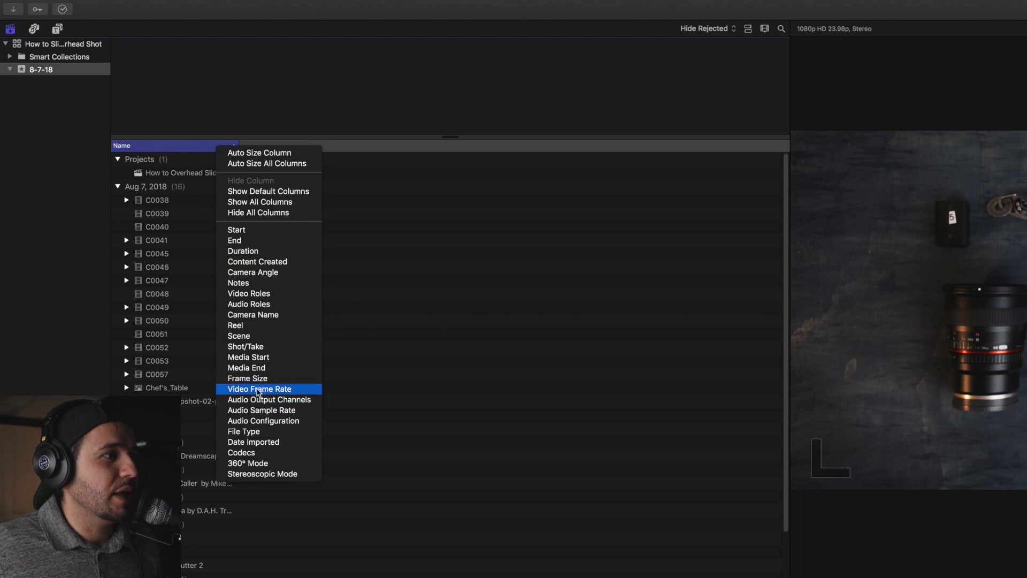
{"action": "left_click", "coordinate": [246, 391]}
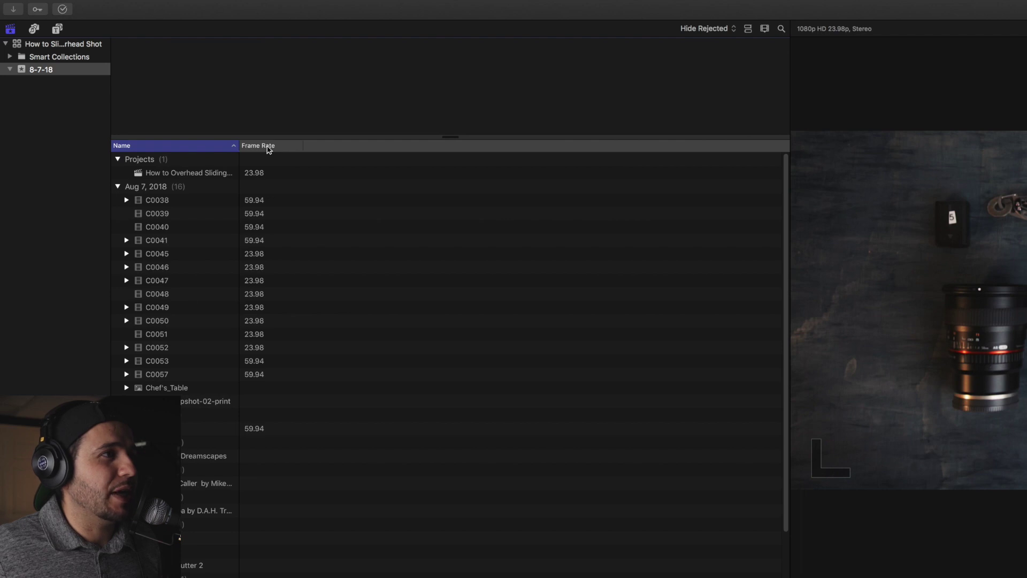
{"action": "left_click", "coordinate": [262, 145]}
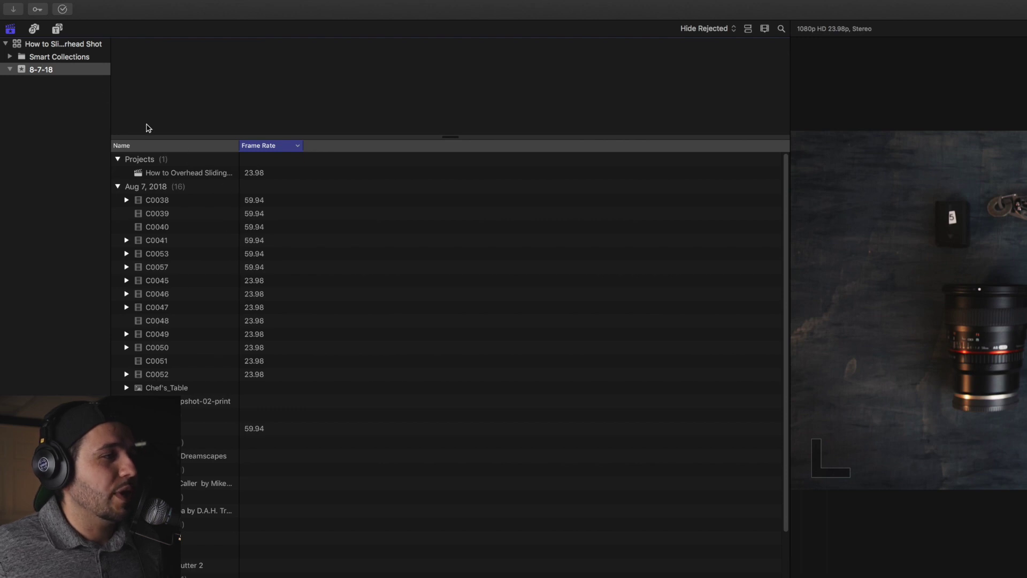
Add Duration and Frame Size columns, then re-sort the clips by frame rate
{"action": "right_click", "coordinate": [215, 147]}
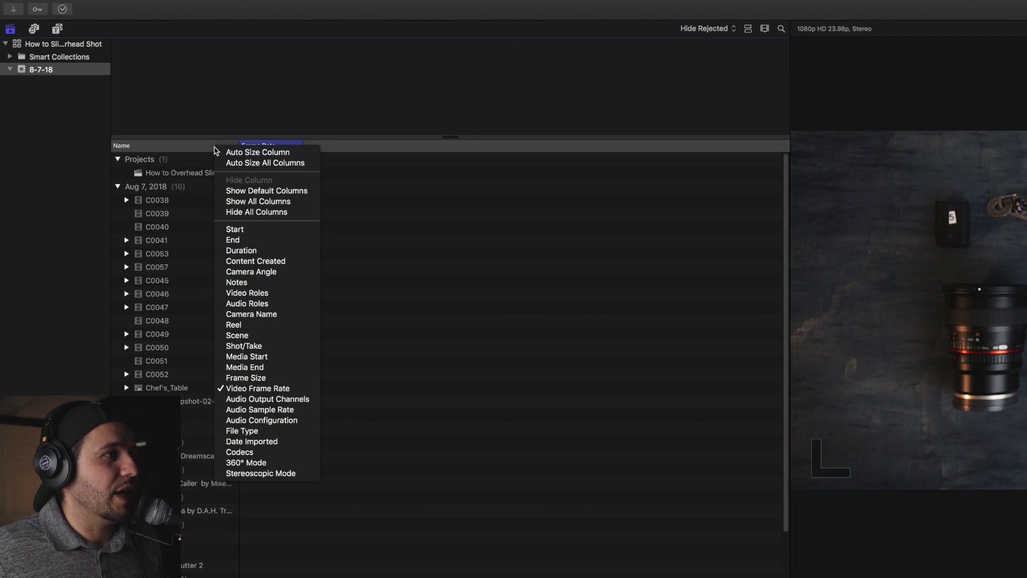
{"action": "left_click", "coordinate": [246, 251]}
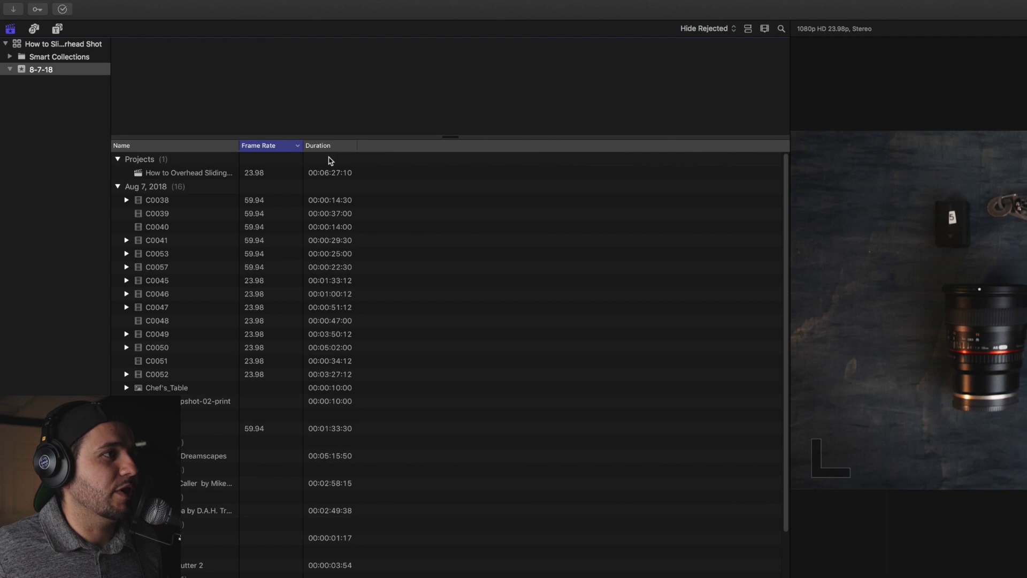
{"action": "right_click", "coordinate": [218, 150]}
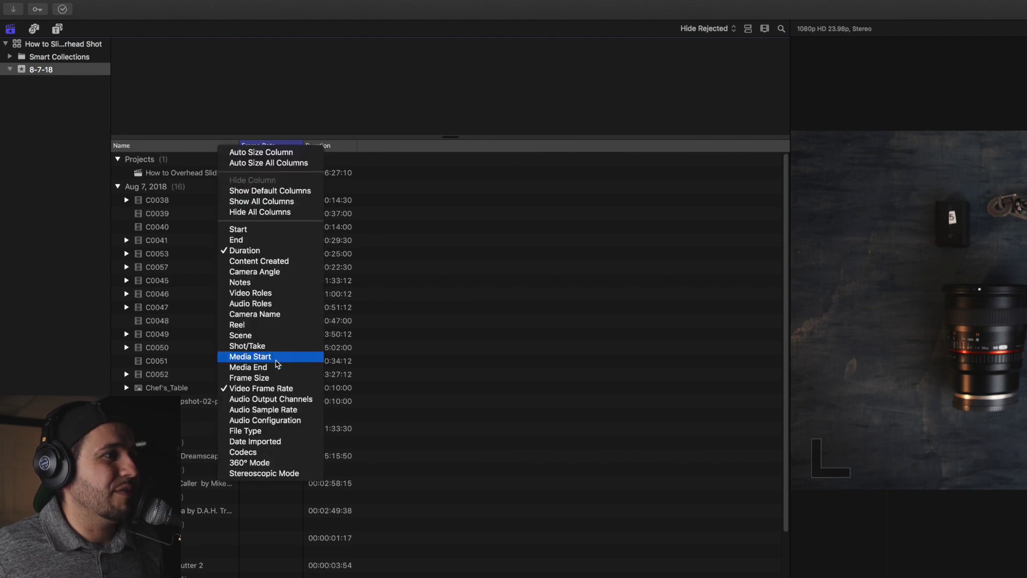
{"action": "left_click", "coordinate": [277, 378]}
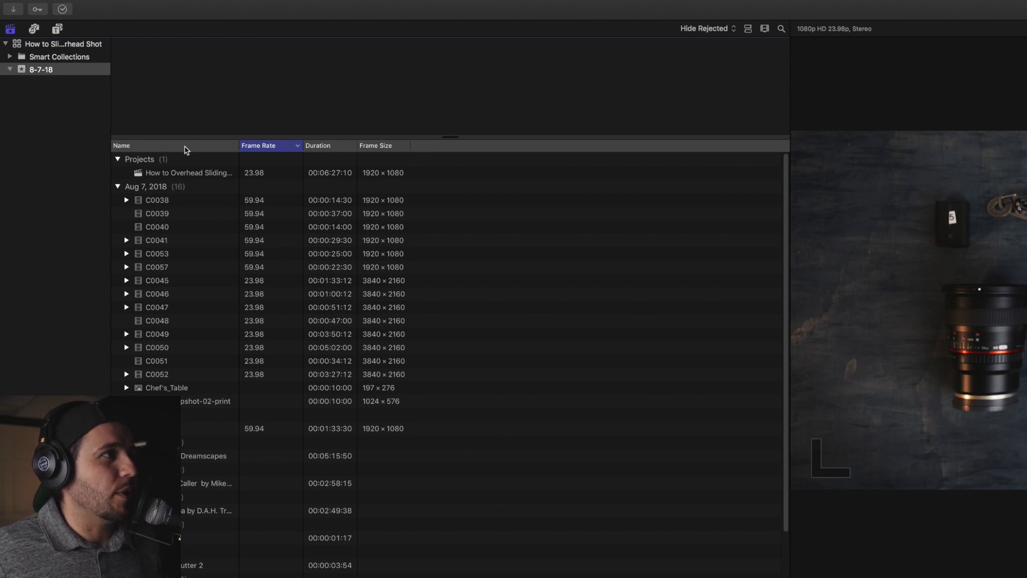
{"action": "left_click", "coordinate": [169, 146]}
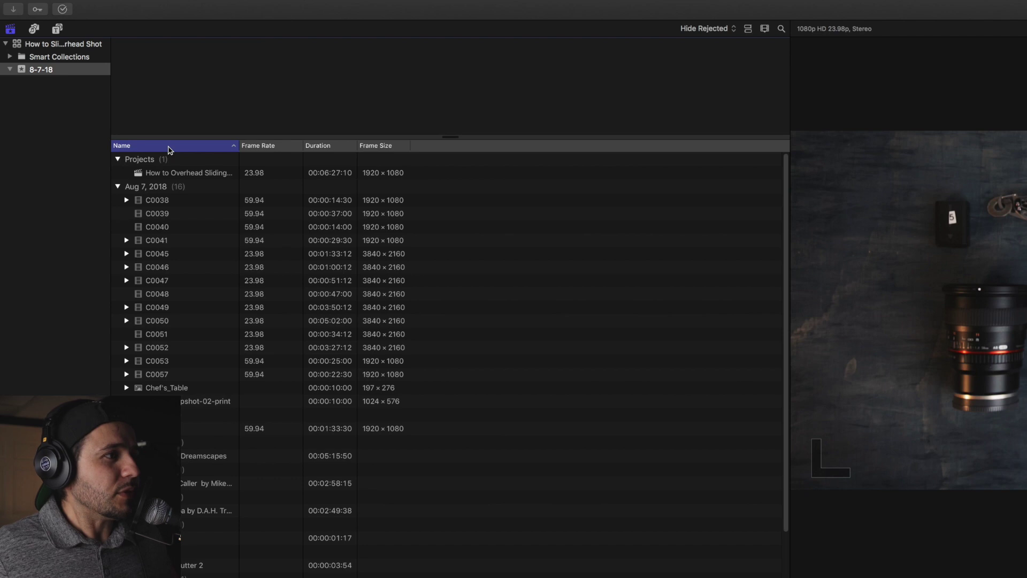
{"action": "left_click", "coordinate": [271, 147]}
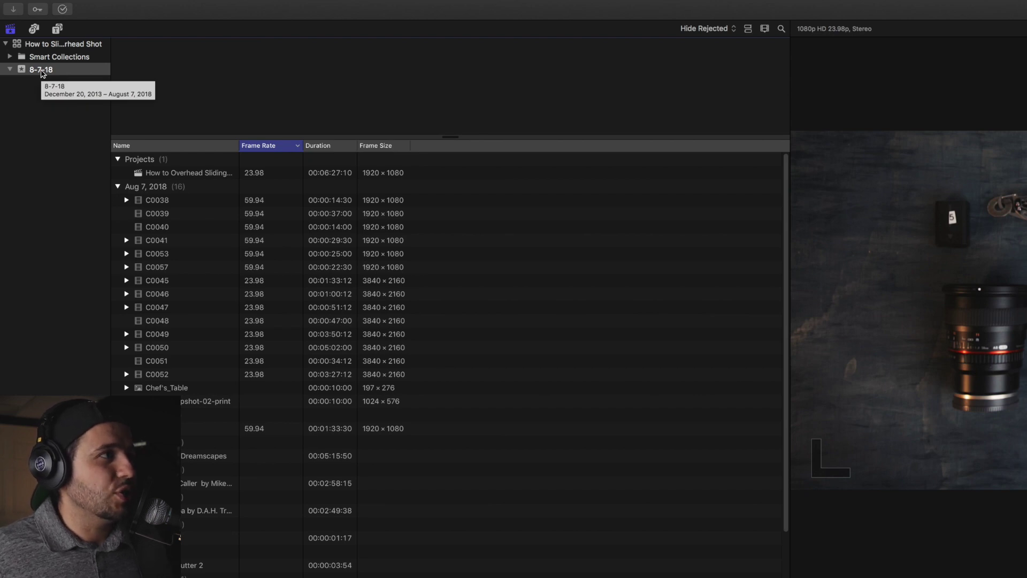
{"action": "left_click", "coordinate": [38, 72]}
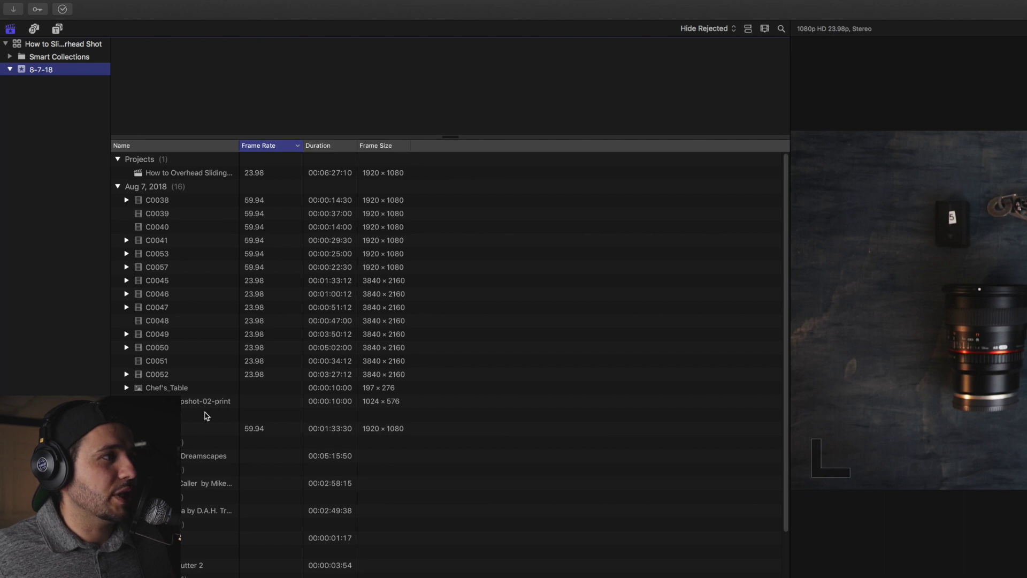
Create a keyword collection named 'Slow Motion Footage' in the 8-7-18 event
{"action": "right_click", "coordinate": [47, 103]}
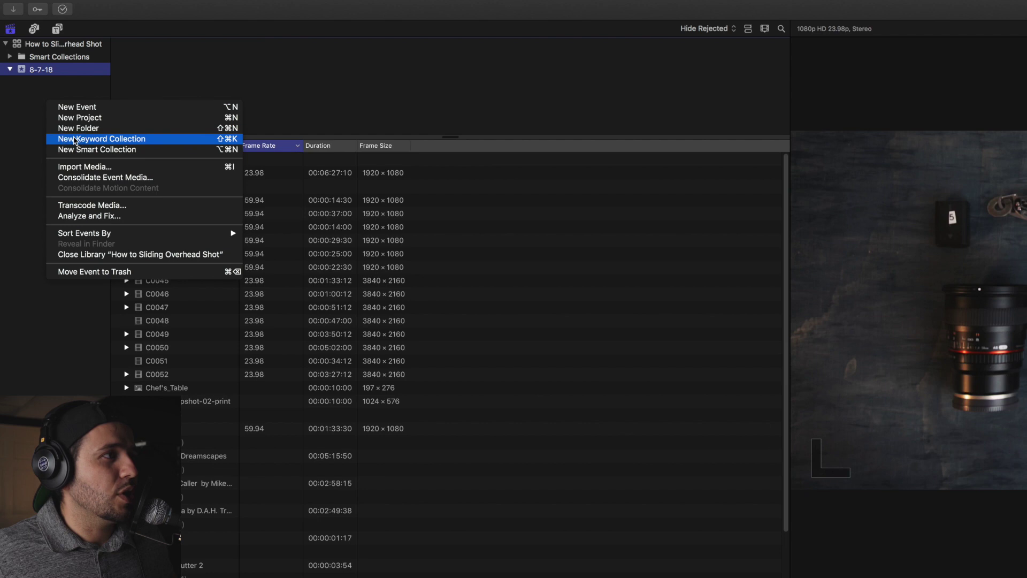
{"action": "left_click", "coordinate": [75, 139]}
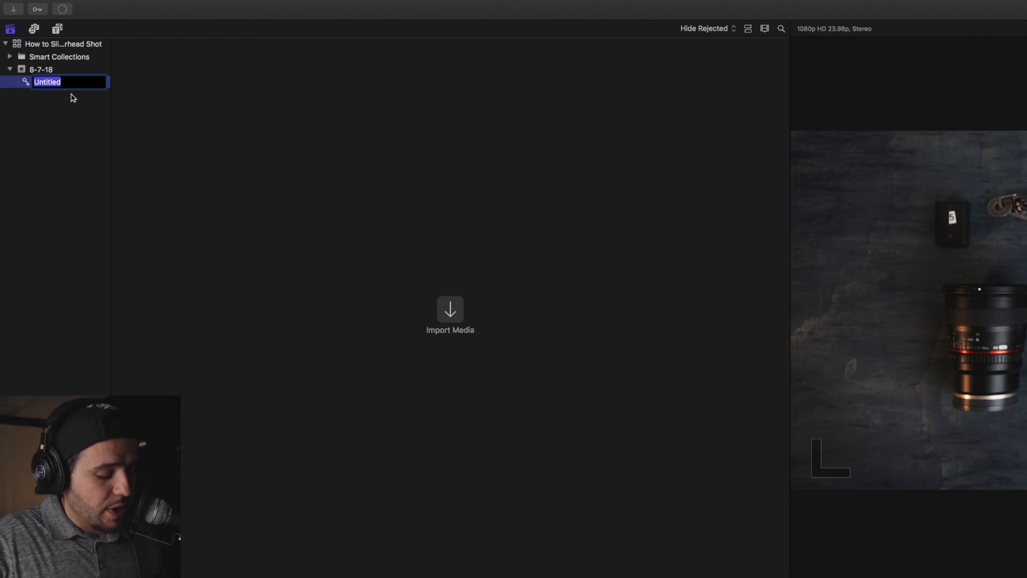
{"action": "type", "text": "S"}
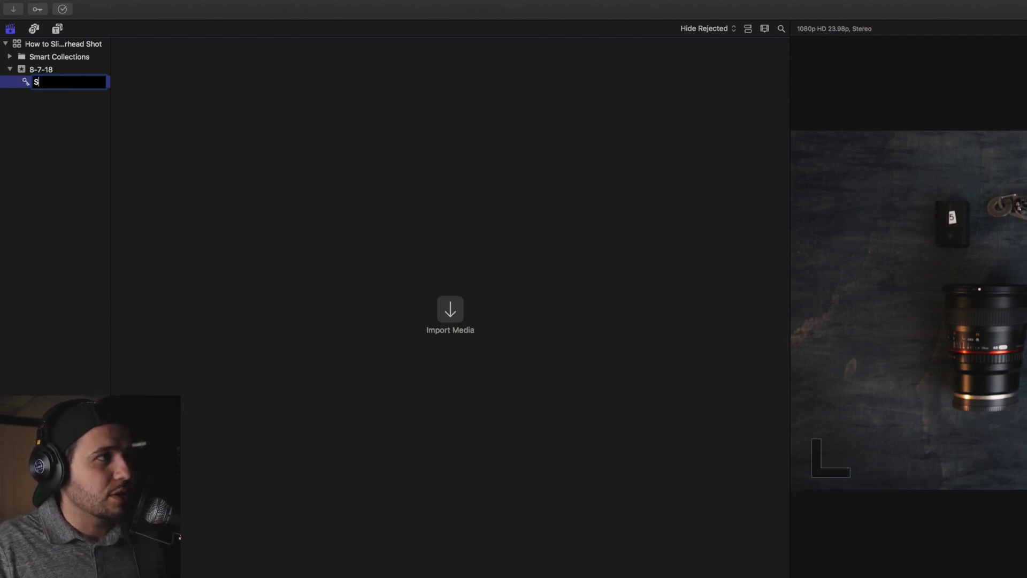
{"action": "type", "text": "low Motion Footage"}
{"action": "key", "text": "Return"}
{"action": "left_click", "coordinate": [46, 74]}
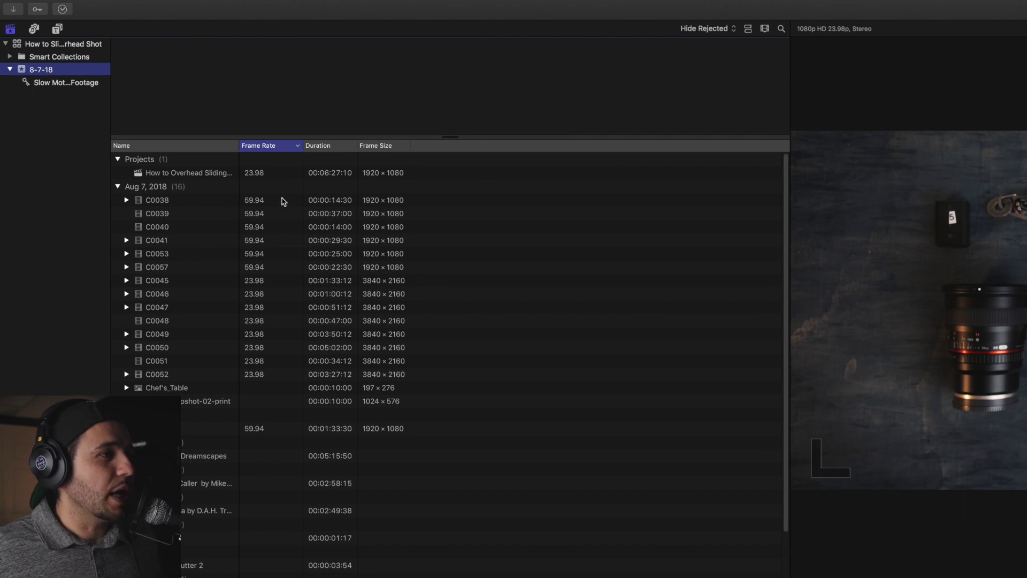
Tag clips C0038 through C0057 into Slow Motion Footage and view its six clips
{"action": "left_click", "coordinate": [182, 201]}
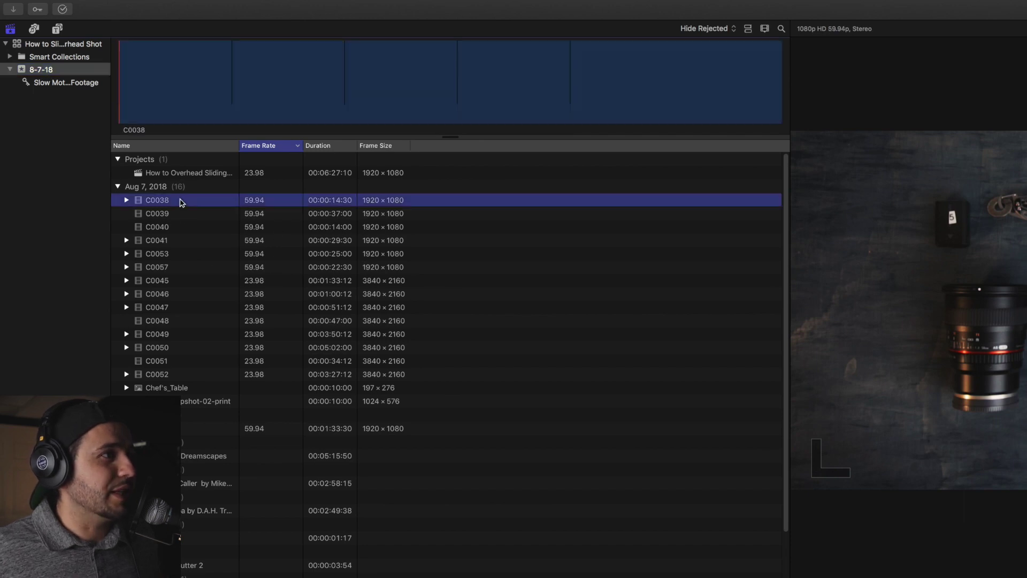
{"action": "left_click", "coordinate": [166, 268], "text": "shift"}
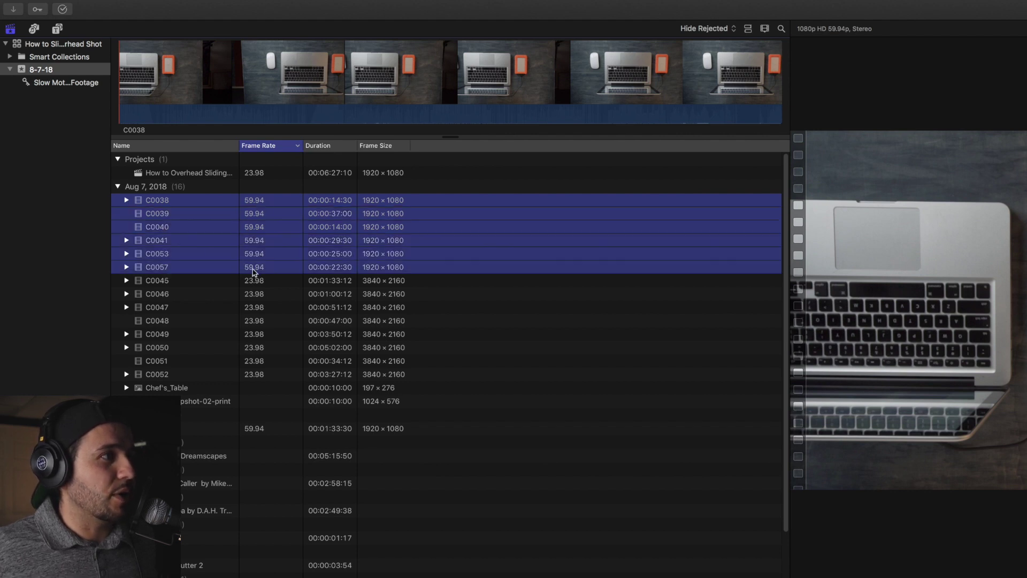
{"action": "left_click_drag", "start_coordinate": [166, 214], "coordinate": [71, 87]}
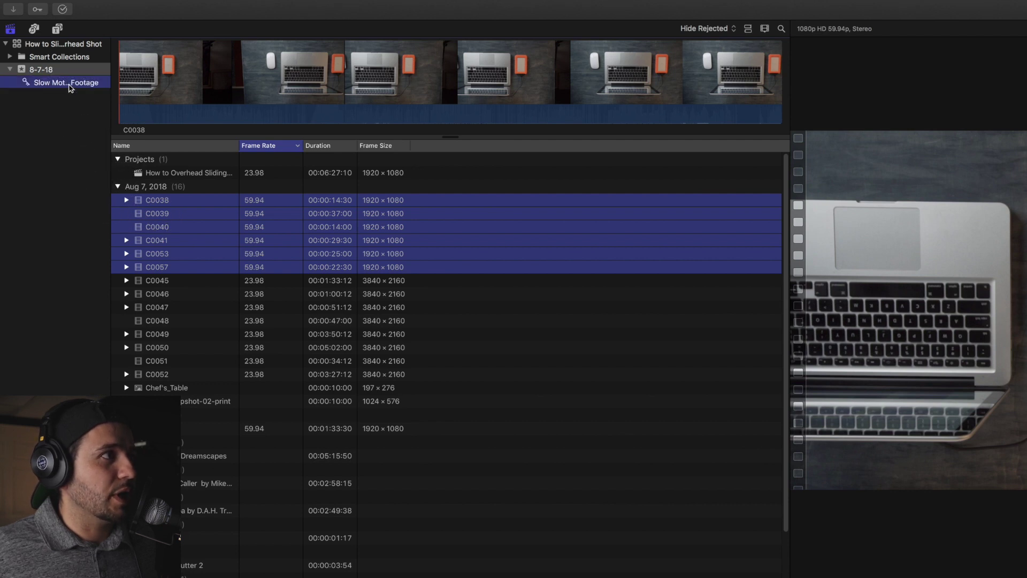
{"action": "left_click", "coordinate": [69, 84]}
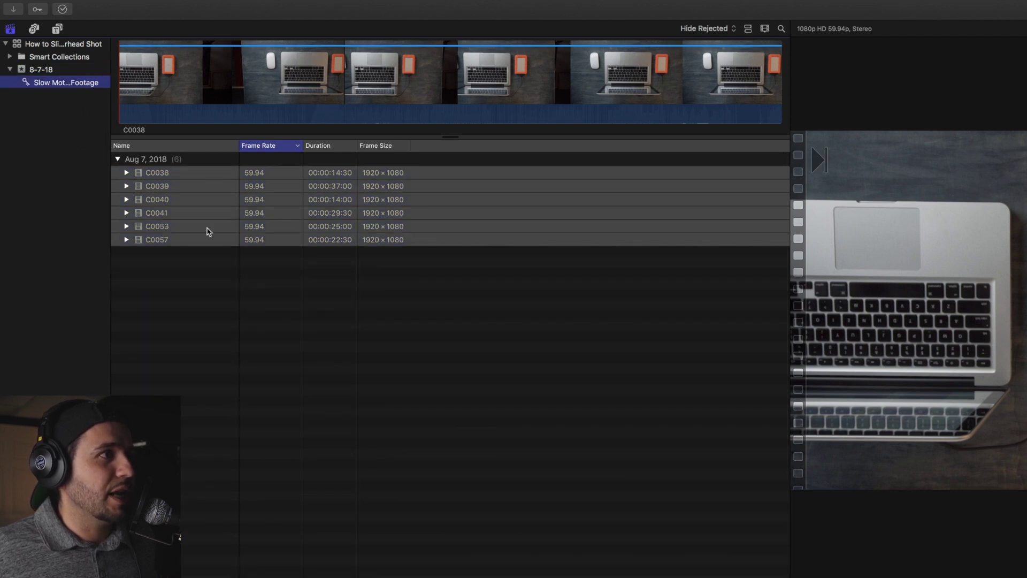
{"action": "left_click", "coordinate": [284, 316]}
{"action": "left_click_drag", "start_coordinate": [208, 277], "coordinate": [166, 176]}
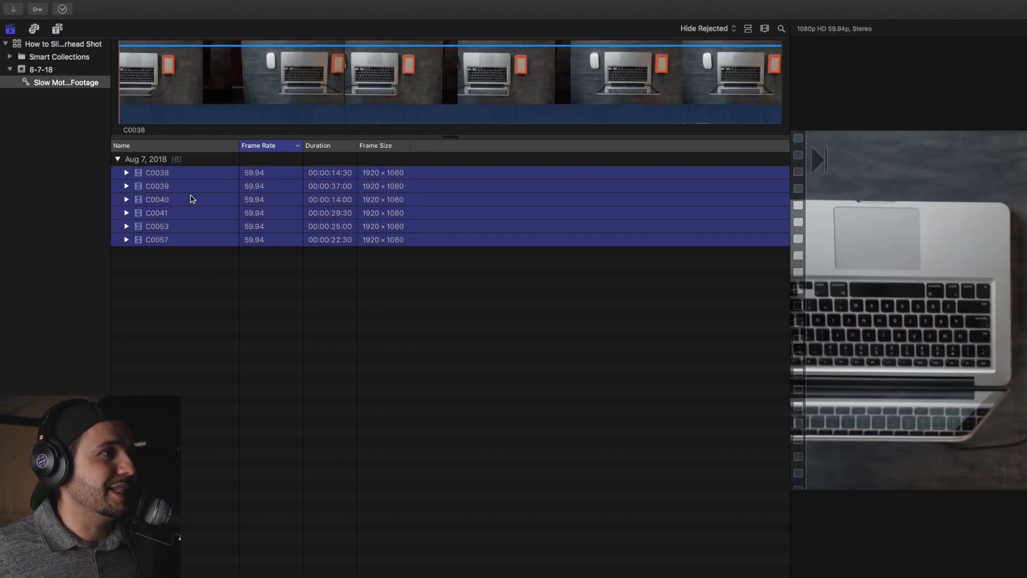